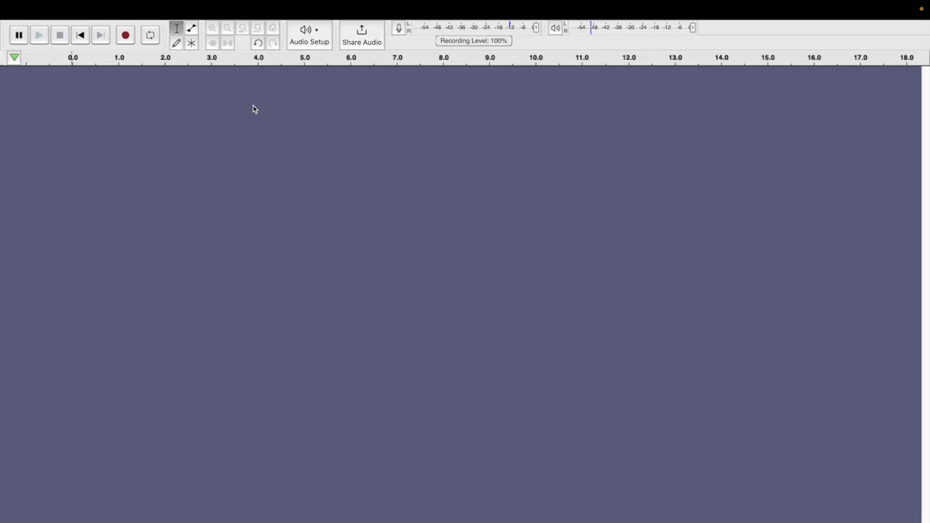
Step: Record a voice clip of about 18 seconds that opens with a few seconds of silence, and play back about its first 8 seconds
click(126, 36)
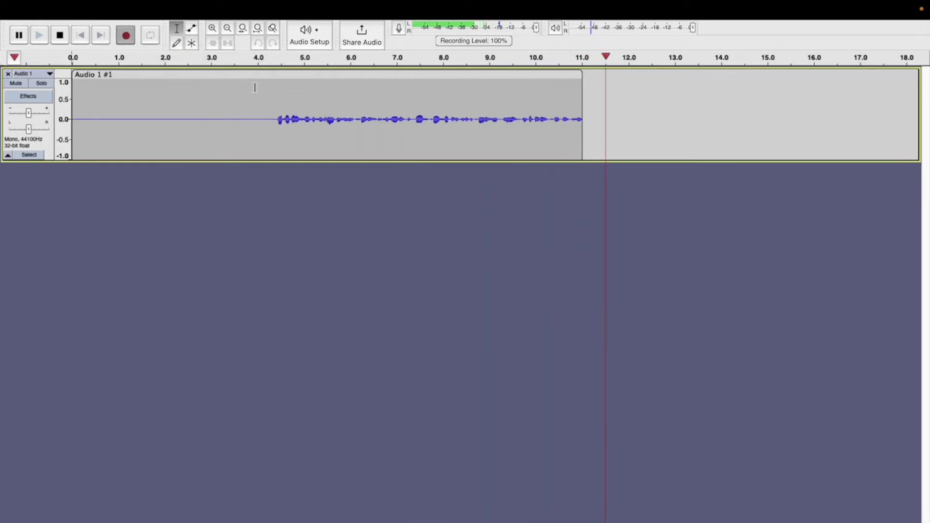
click(60, 35)
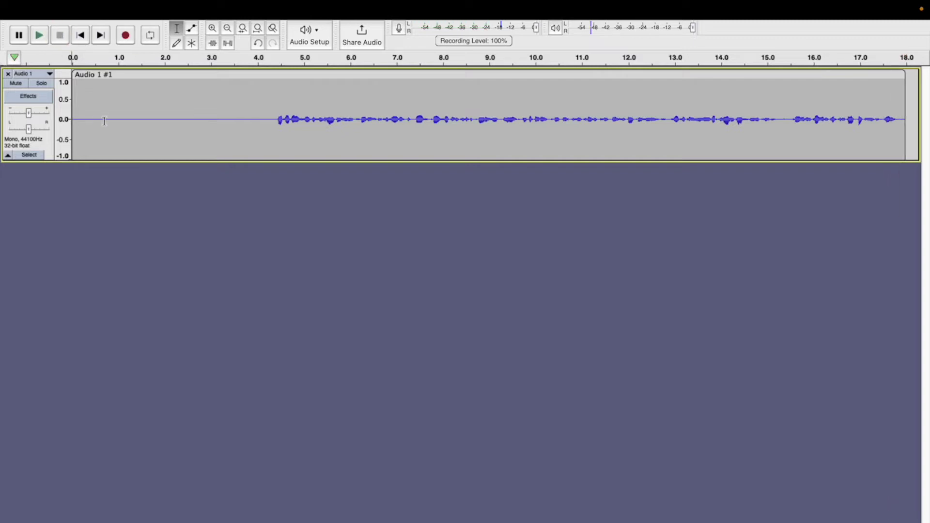
drag(77, 119, 436, 133)
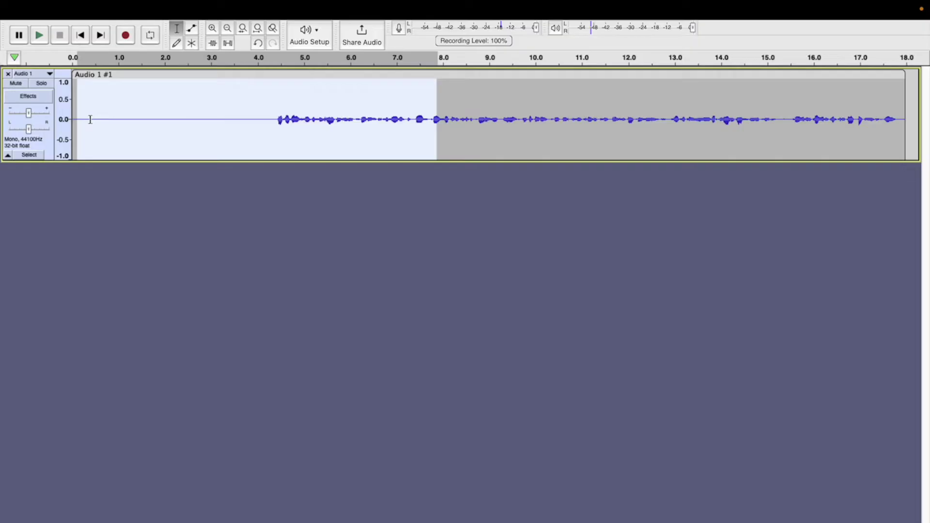
key(space)
Step: Capture a noise profile for Noise Reduction from the silent opening of the clip, from about 0.2 to 4.1 seconds
click(85, 116)
drag(84, 117, 266, 120)
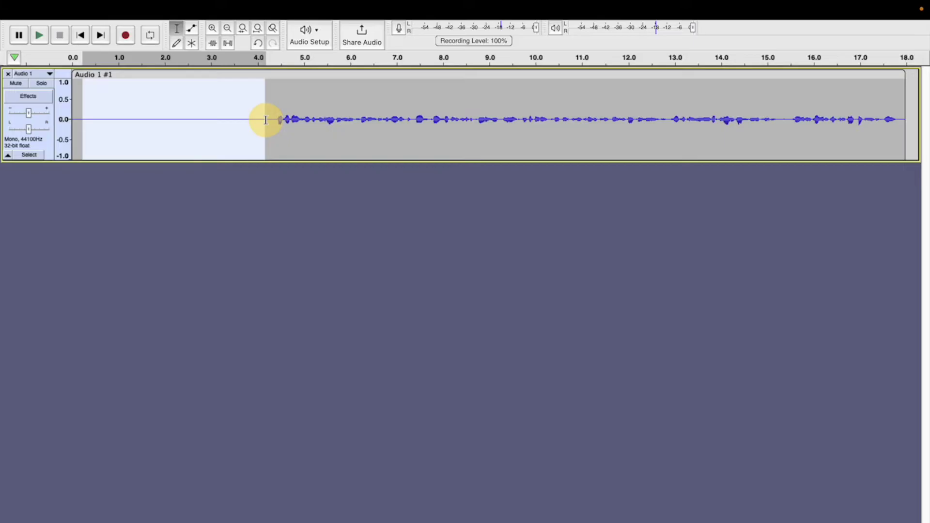
drag(266, 120, 265, 119)
key(space)
click(277, 11)
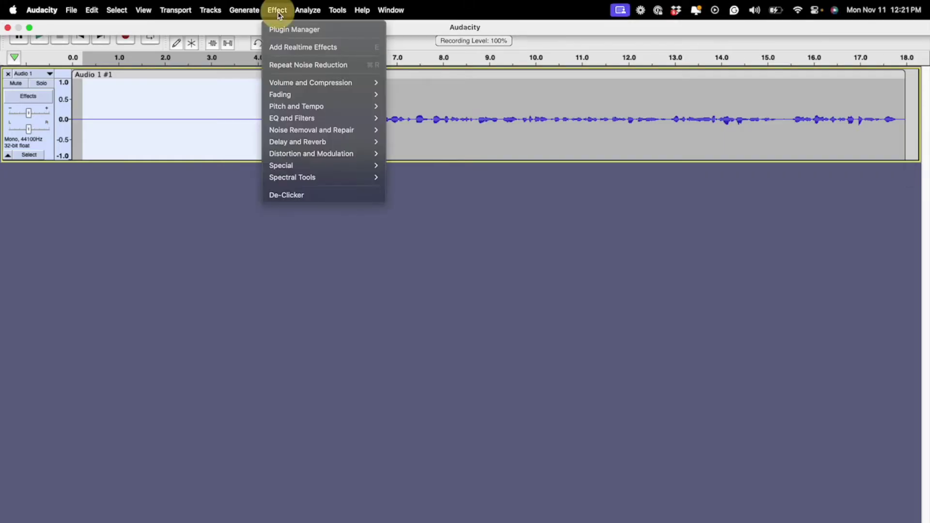
mouse_move(292, 88)
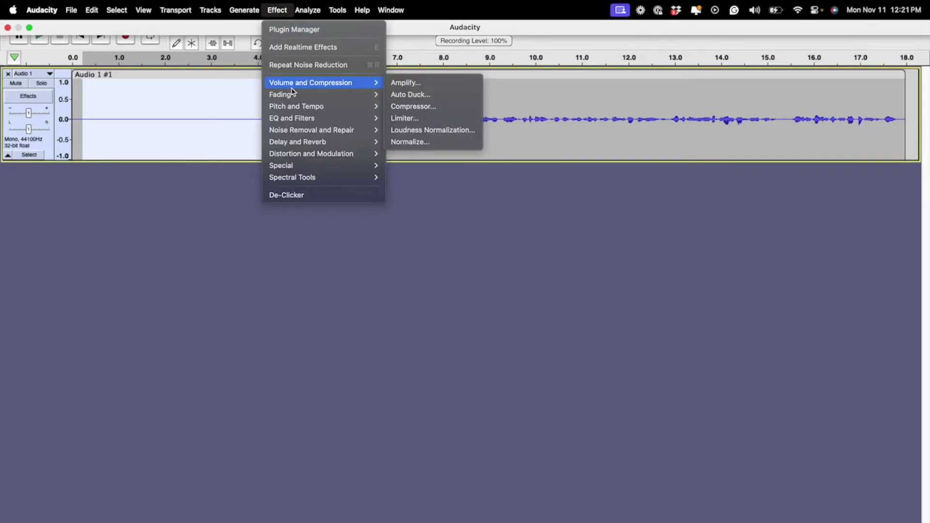
mouse_move(301, 134)
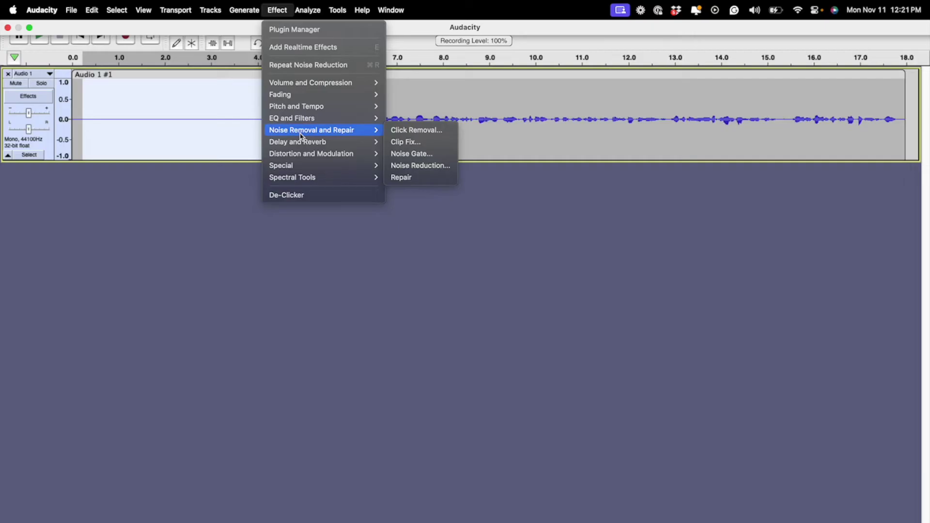
click(422, 170)
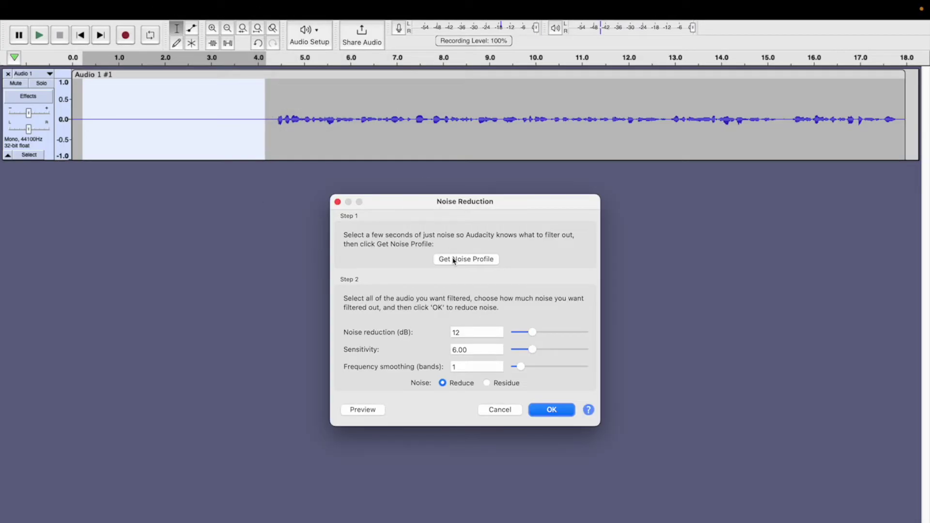
click(454, 261)
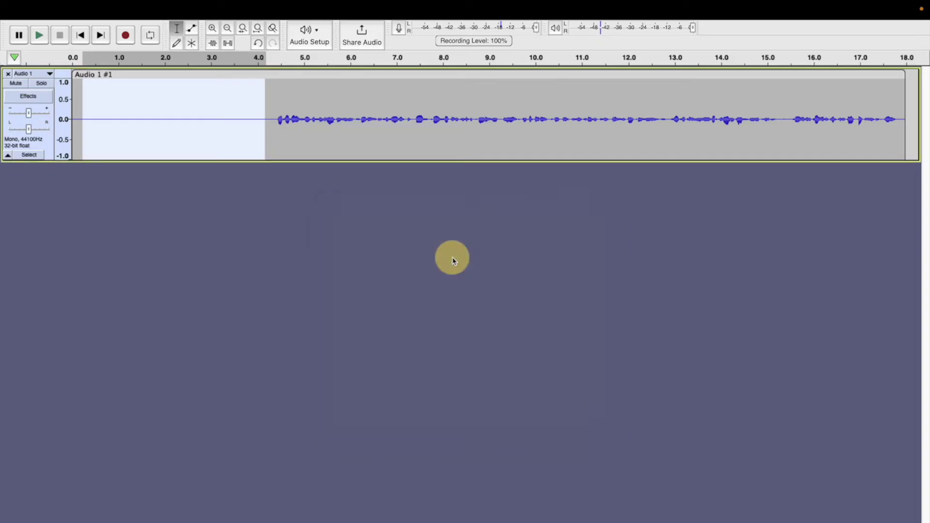
Step: Apply Noise Reduction to the whole clip with 12 dB reduction, sensitivity 6.00 and frequency smoothing of 1 band
double_click(355, 103)
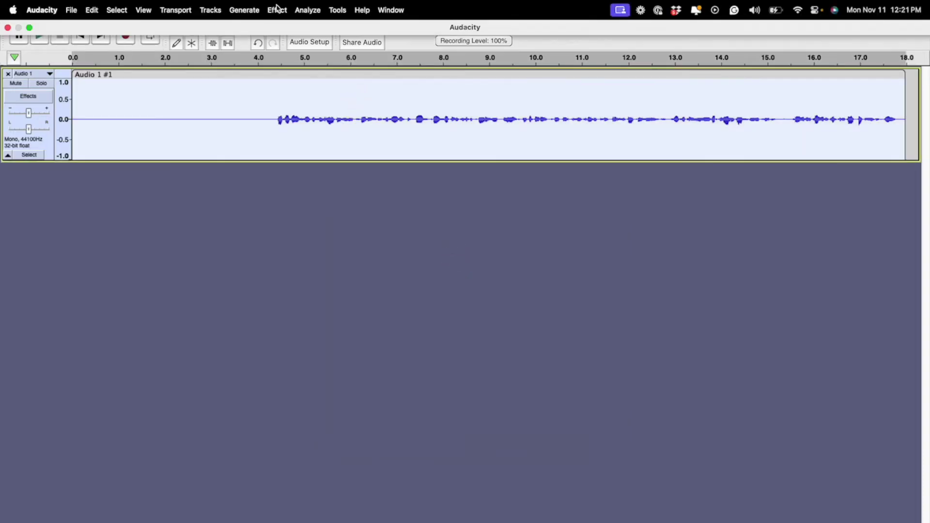
click(277, 10)
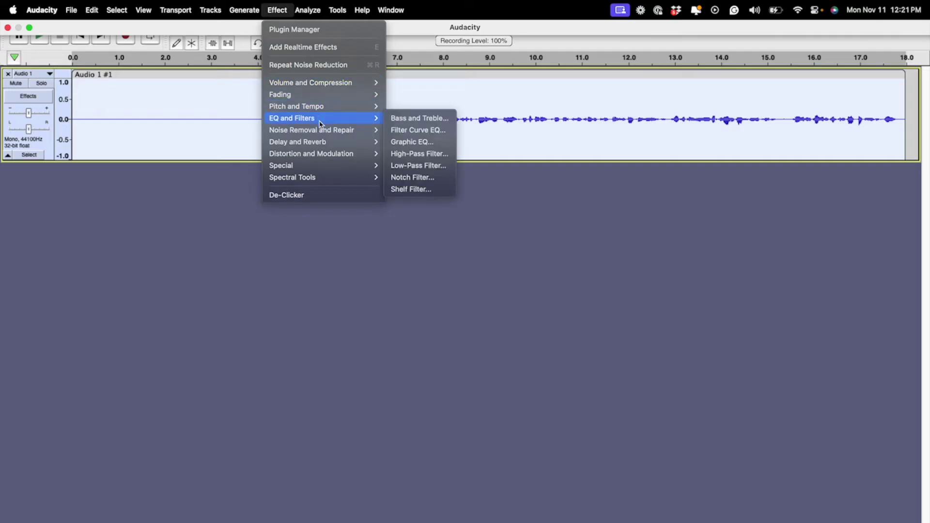
mouse_move(321, 130)
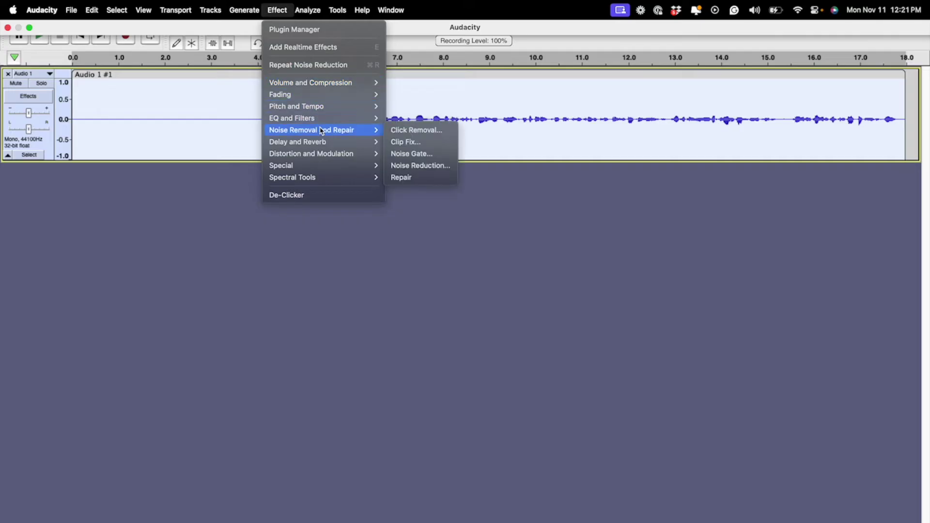
click(429, 170)
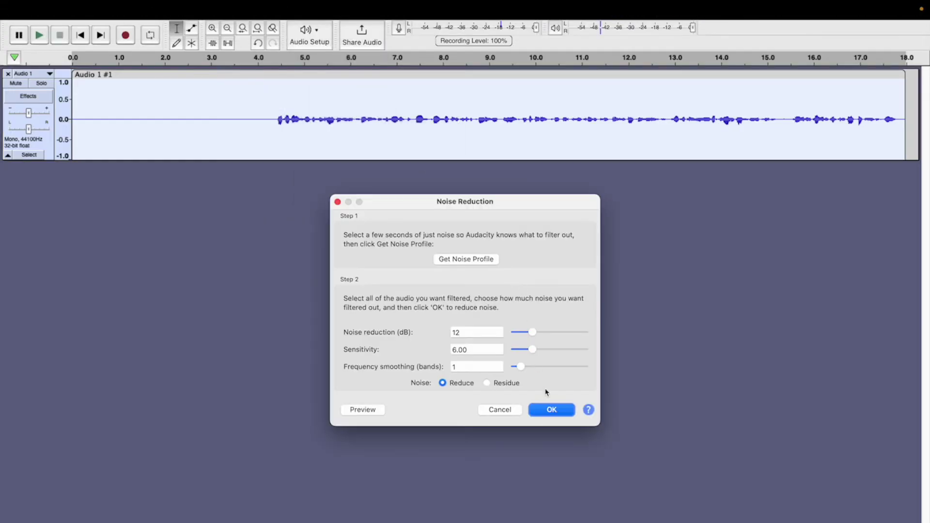
click(550, 410)
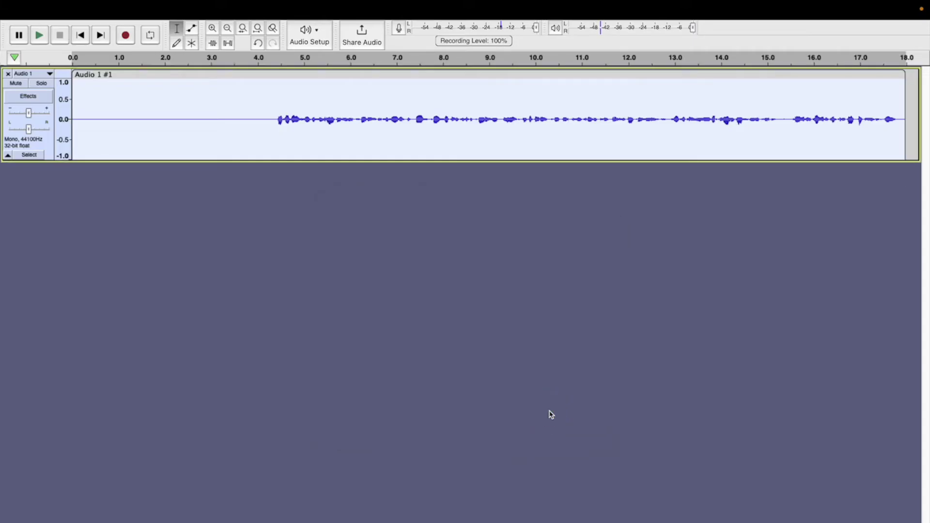
Step: Switch the waveform's vertical scale to Logarithmic (dB) and play back the clip from about 0.1 to 8.5 seconds
right_click(67, 104)
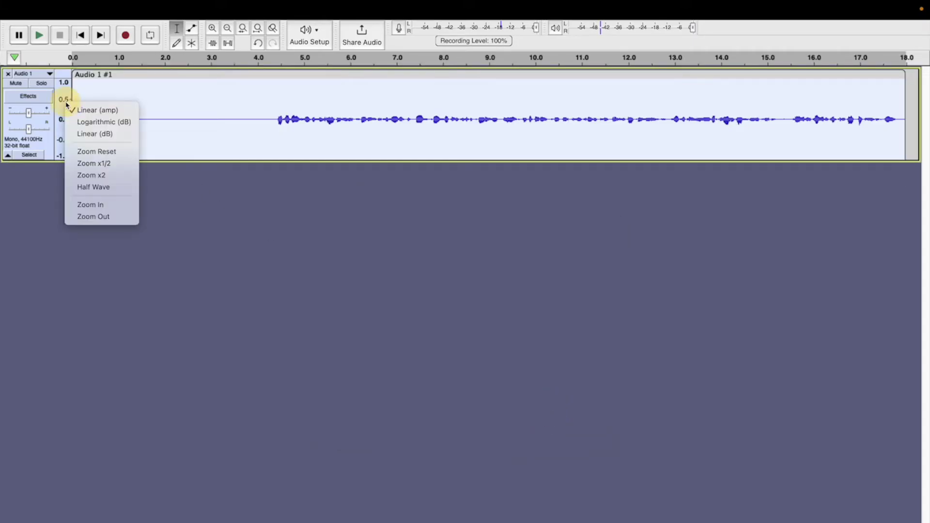
click(96, 122)
drag(86, 115, 475, 112)
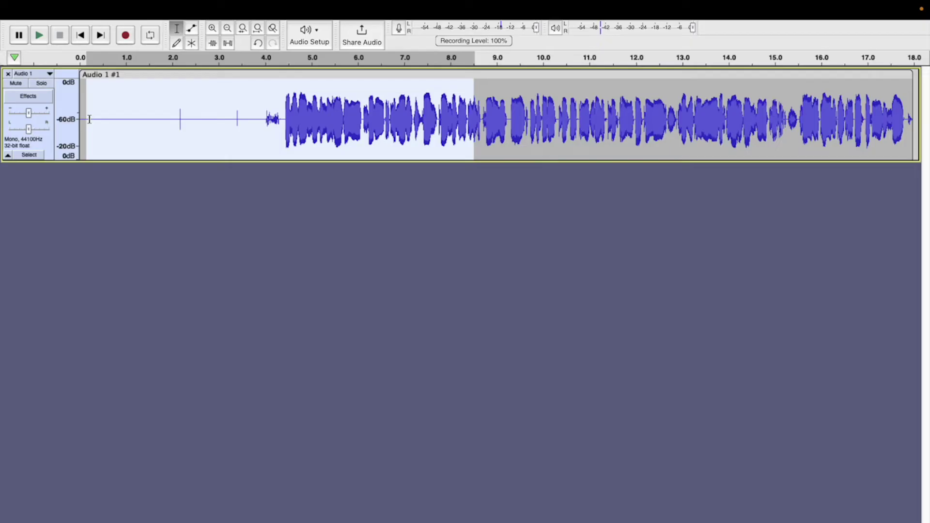
key(space)
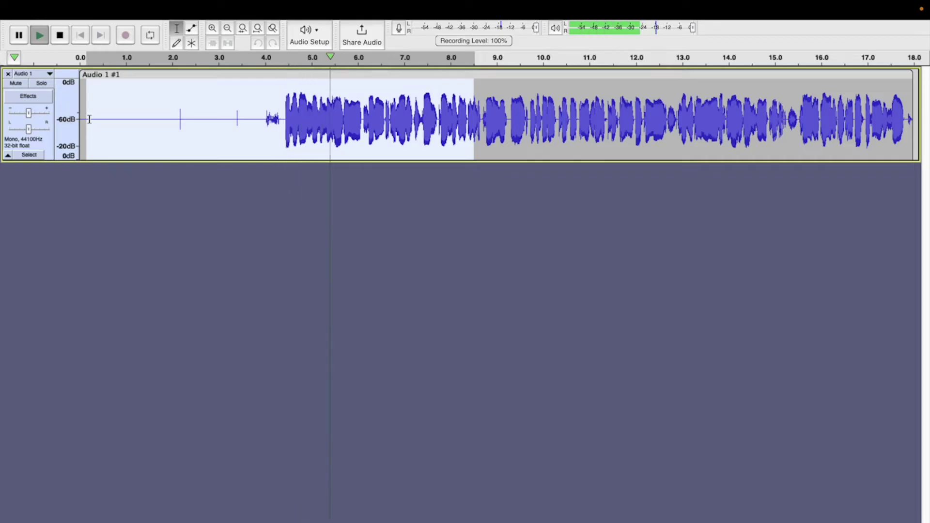
key(space)
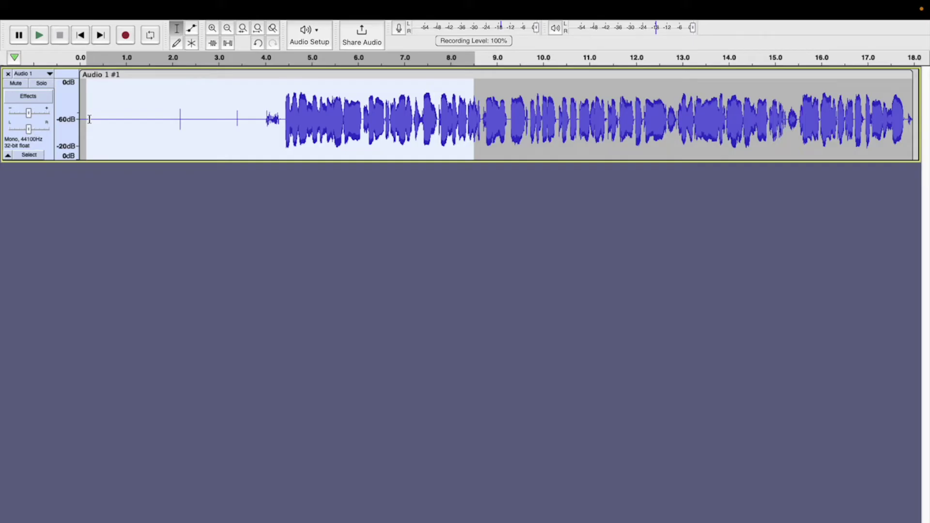
Step: Compress the whole clip with threshold -15 dB, noise floor -40 dB, ratio 2:1, attack 0.10 secs and release 1.0 secs, and audition the early speech
key(super+z)
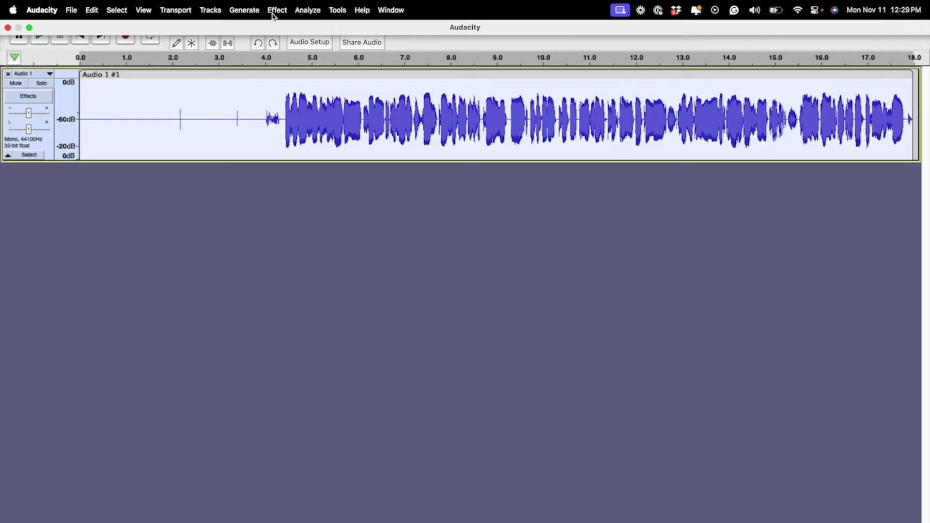
click(275, 10)
mouse_move(344, 88)
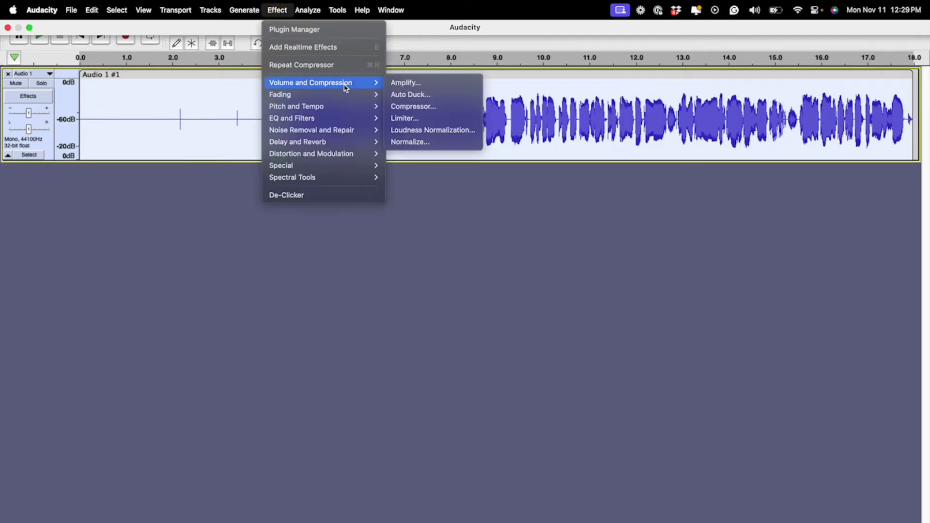
click(442, 107)
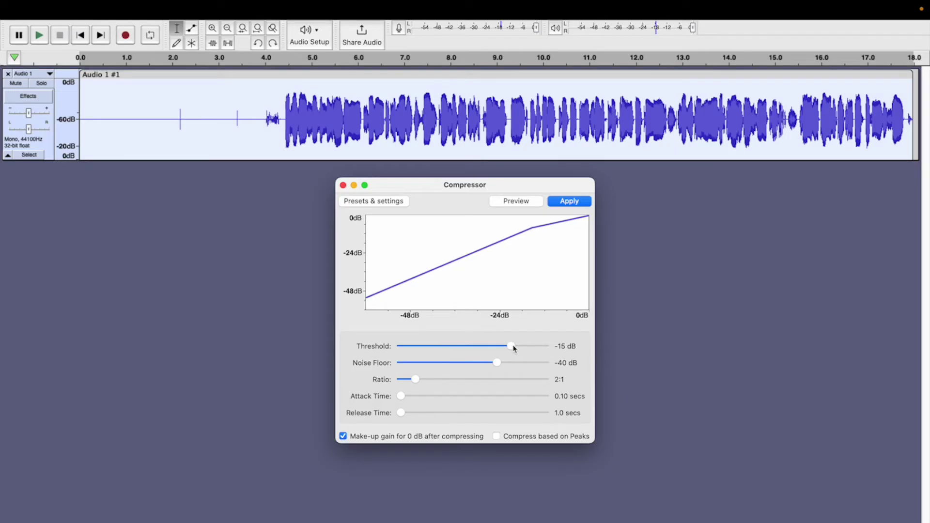
click(570, 201)
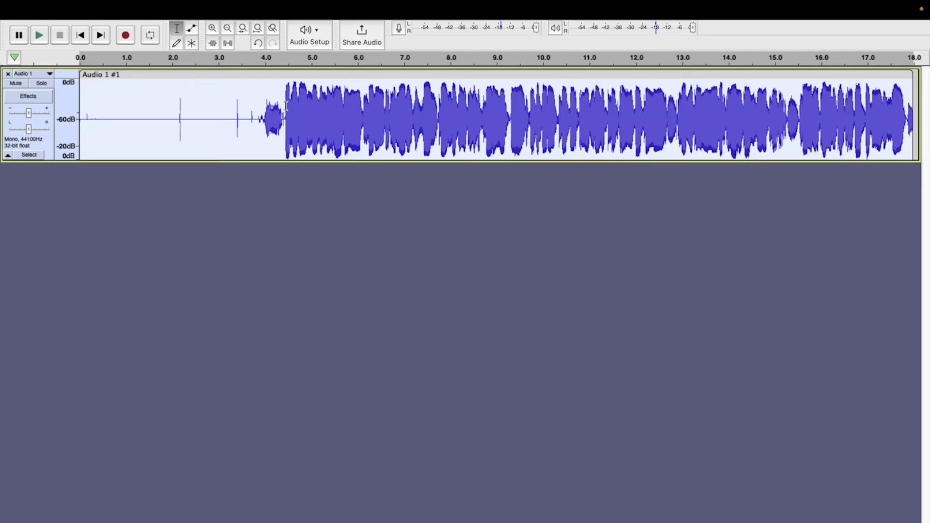
drag(283, 115, 491, 113)
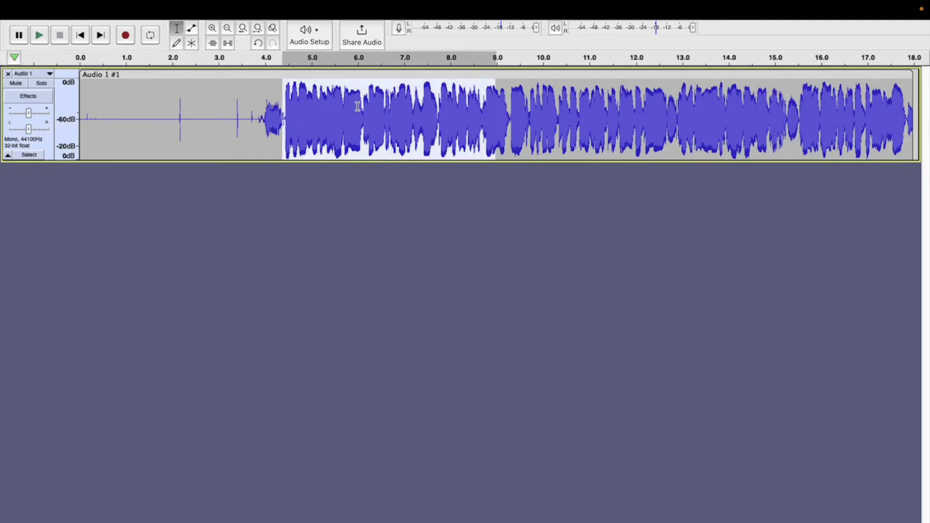
key(space)
Step: Apply Bass and Treble to the whole clip with both bass and treble at about 6 dB, and audition the speech up to about 8.7 seconds
click(357, 107)
mouse_move(234, 6)
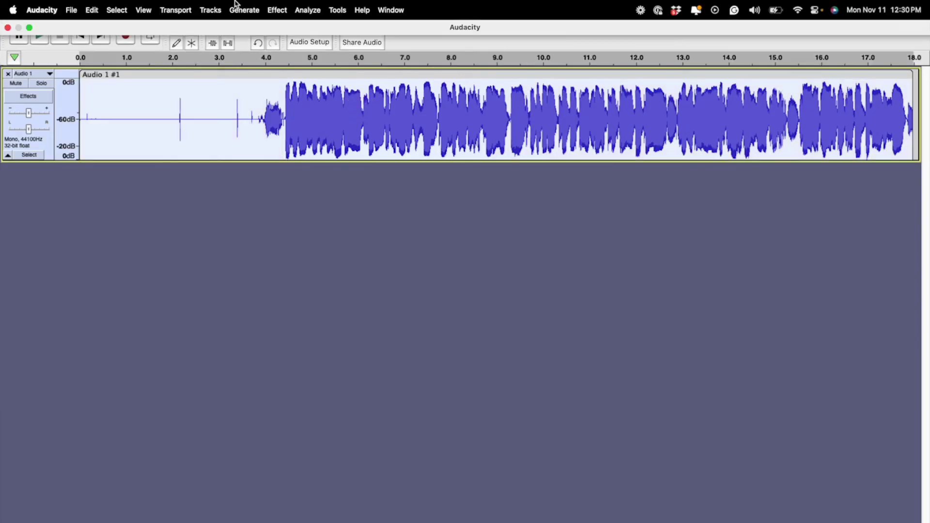
click(277, 11)
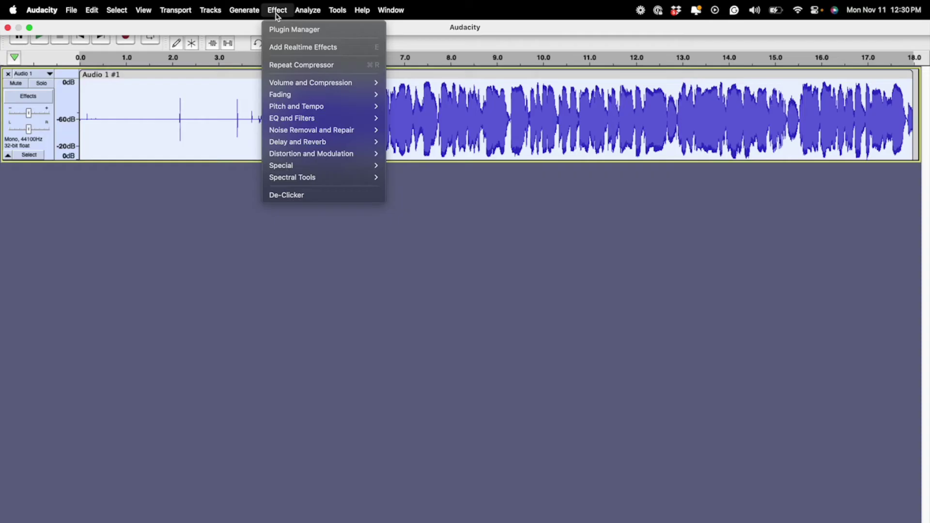
mouse_move(306, 122)
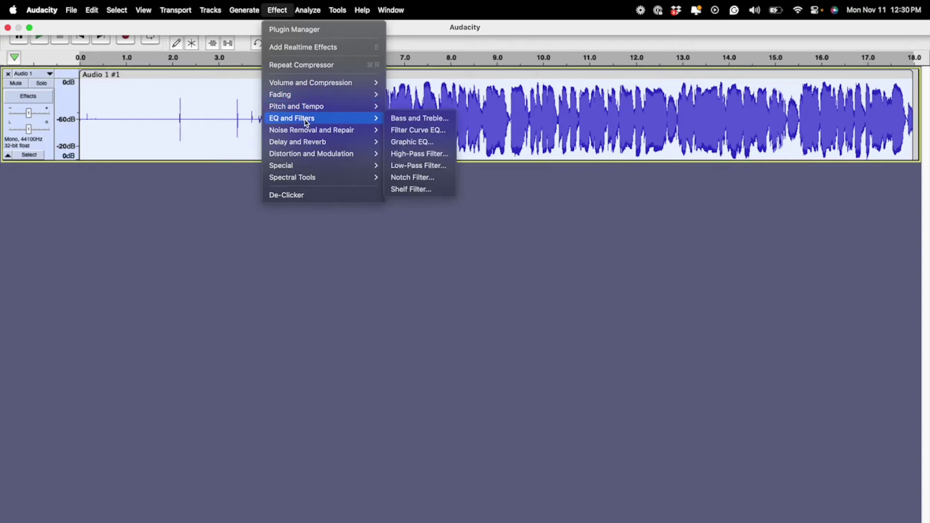
click(429, 118)
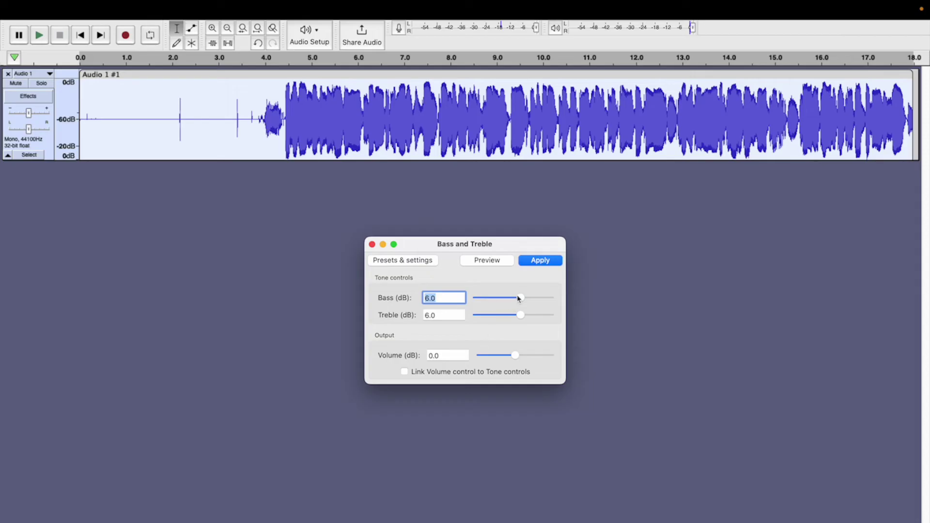
mouse_move(519, 297)
mouse_down()
mouse_move(488, 301)
mouse_move(503, 300)
mouse_up()
drag(426, 297, 429, 298)
click(499, 298)
drag(504, 299, 521, 300)
click(540, 261)
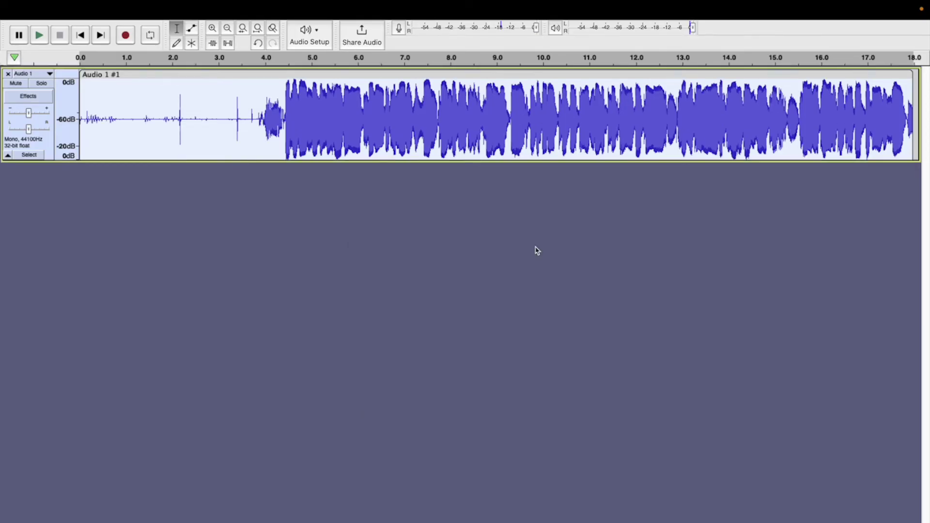
drag(286, 118, 483, 125)
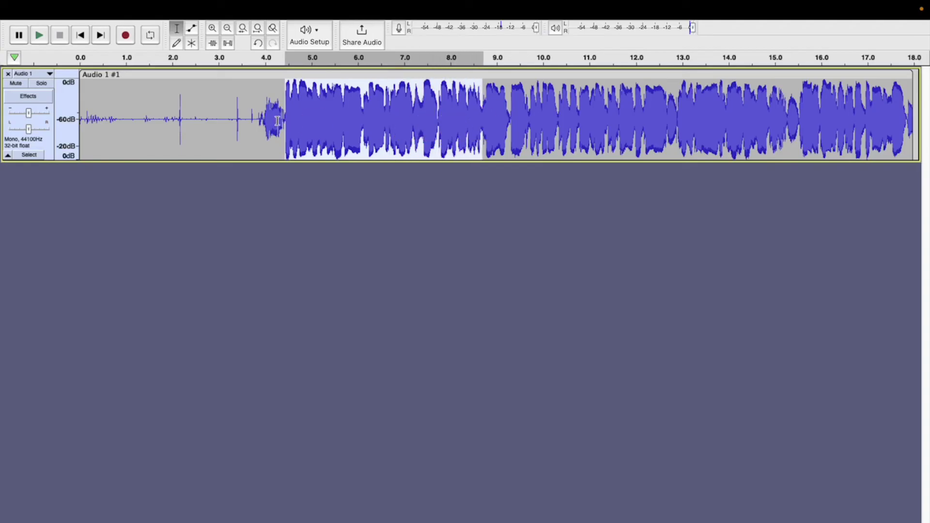
key(space)
Step: Normalize the whole clip to a peak amplitude of -5.0 dB with DC offset removal enabled
double_click(308, 103)
mouse_move(315, 15)
click(277, 10)
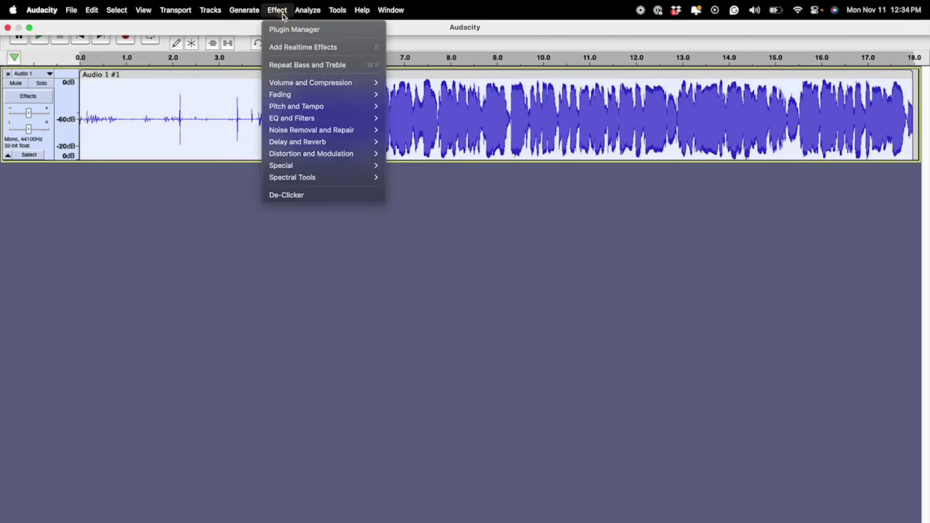
mouse_move(320, 87)
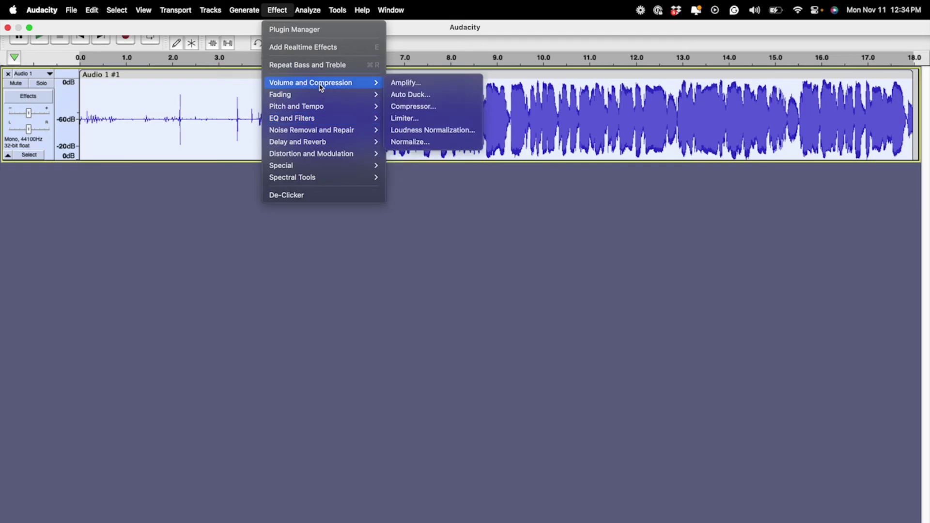
click(420, 144)
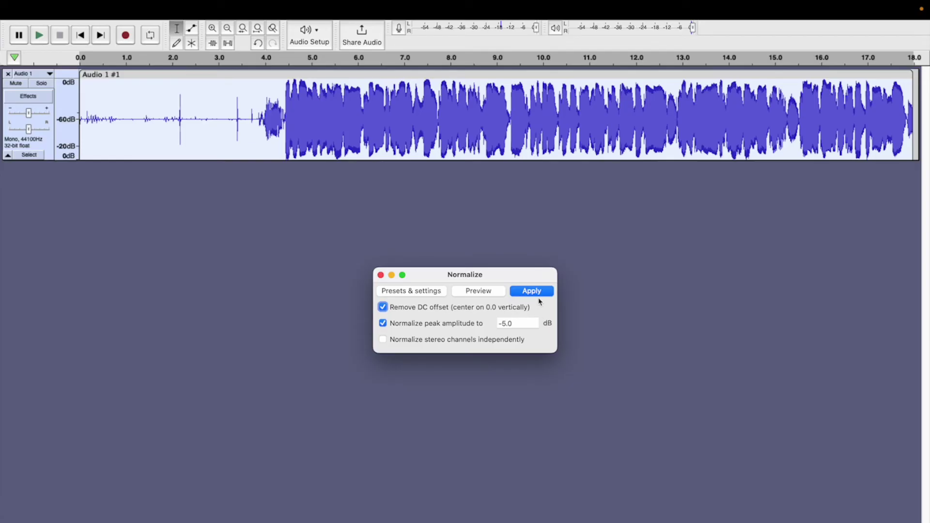
click(531, 291)
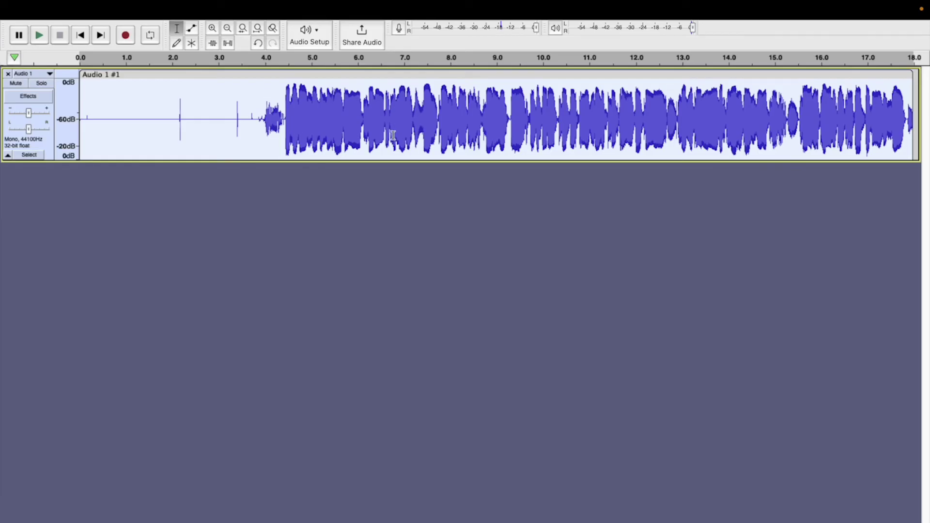
Step: Play back the normalized speech from about 4.3 to 9.5 seconds
click(281, 121)
drag(277, 113, 521, 116)
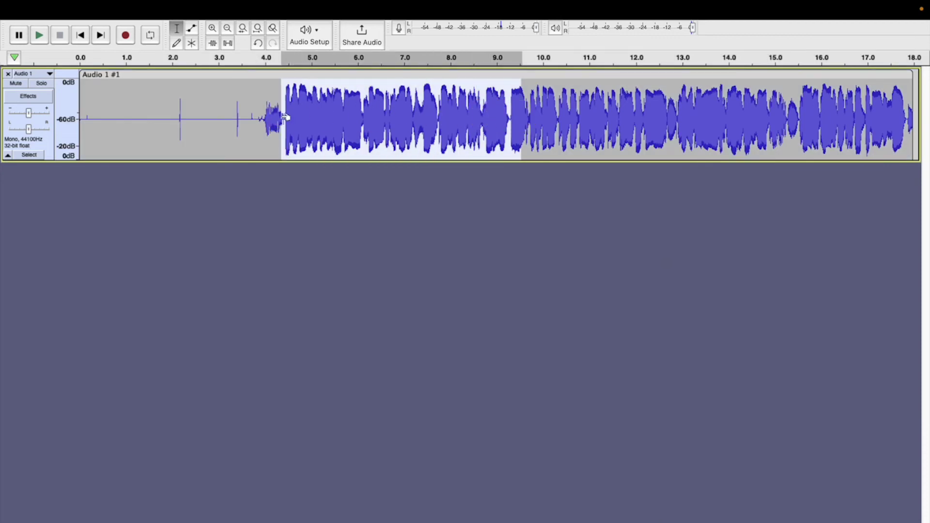
key(space)
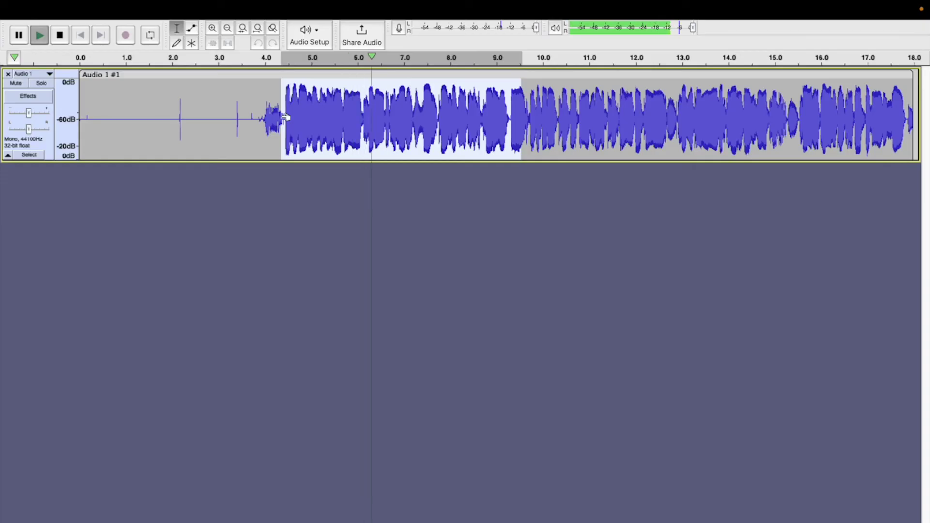
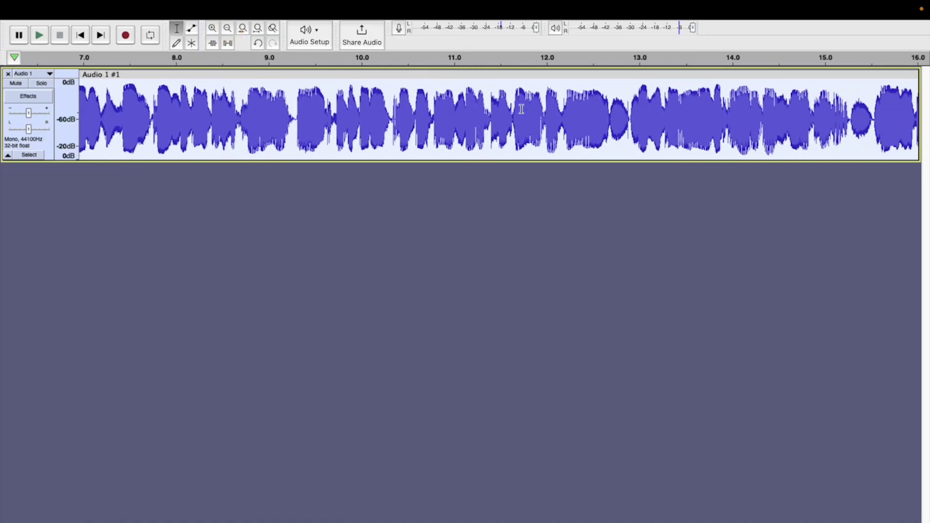
Step: Play back the processed speech from about 12.1 to 15.5 seconds
scroll(555, 104, right, 2)
drag(555, 104, 872, 99)
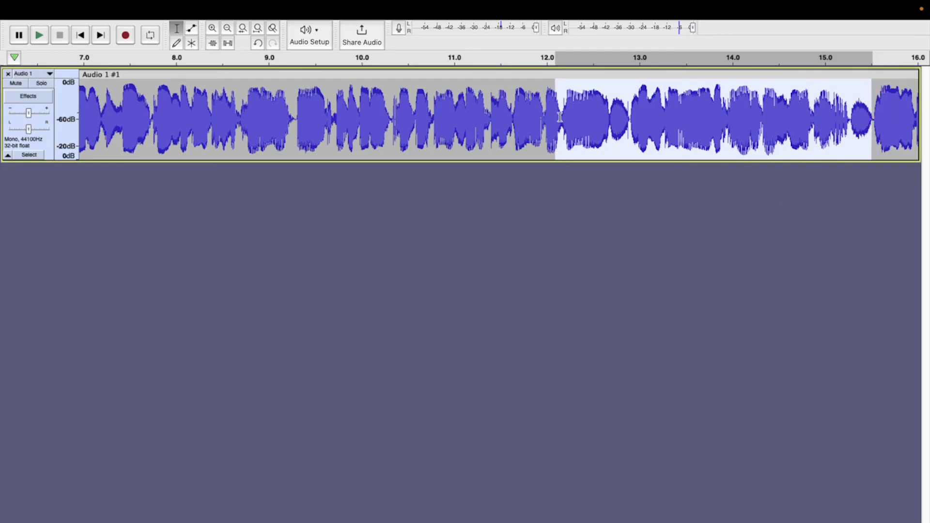
key(space)
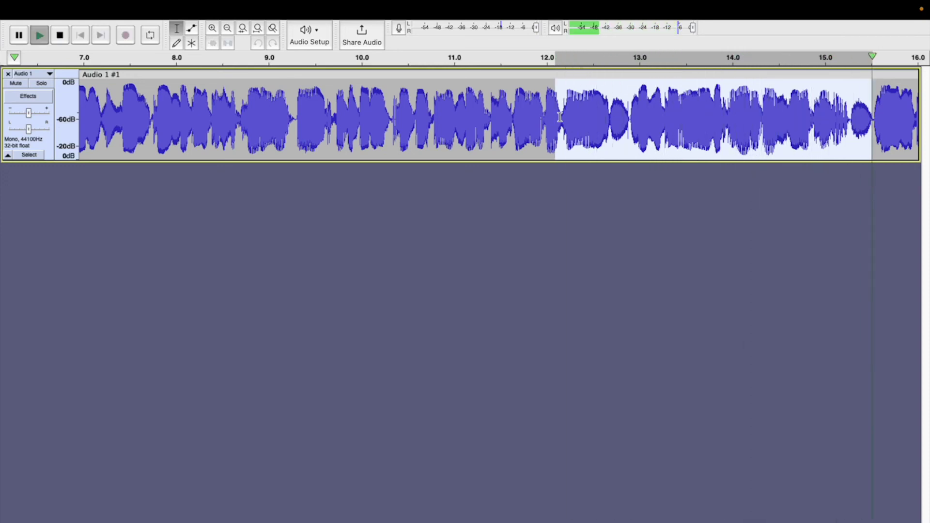
Step: Audition the short quiet sound between about 15.3 and 15.5 seconds and Amplify it by -40 dB
click(847, 116)
drag(850, 116, 869, 119)
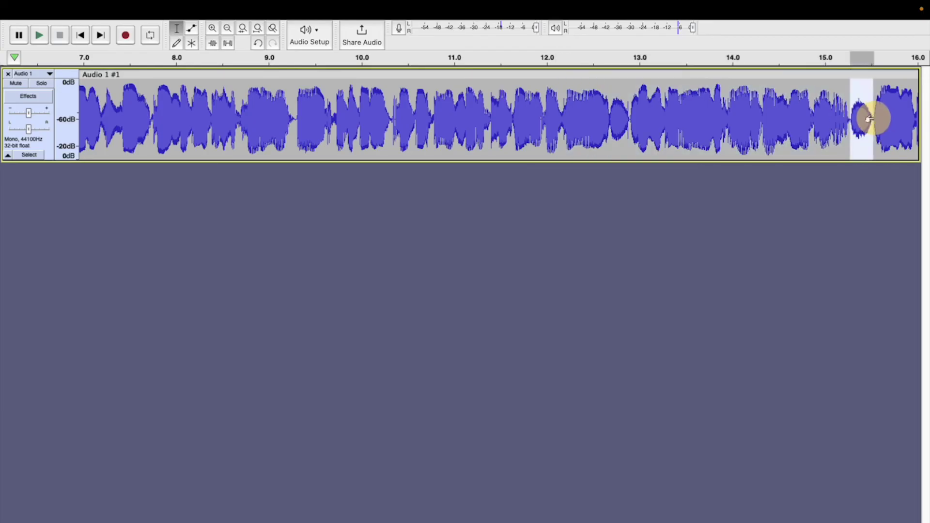
key(space)
key(space)
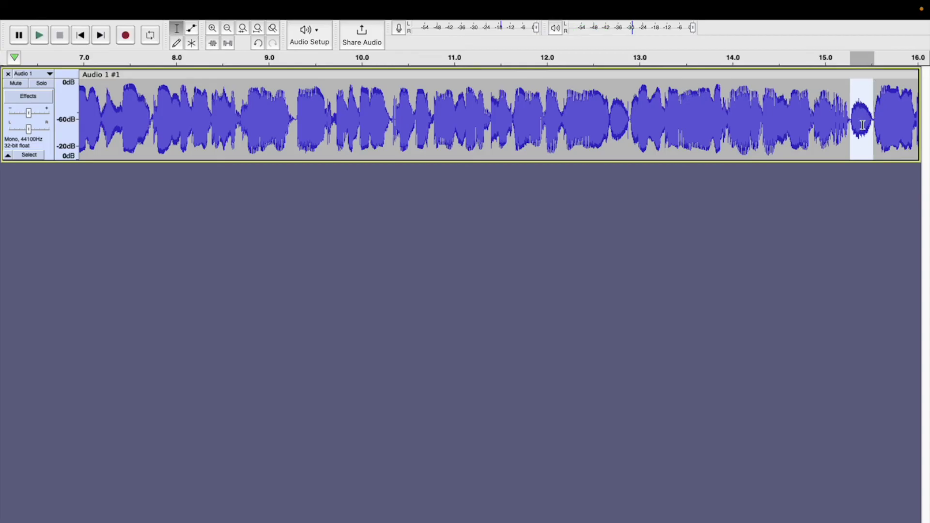
click(273, 11)
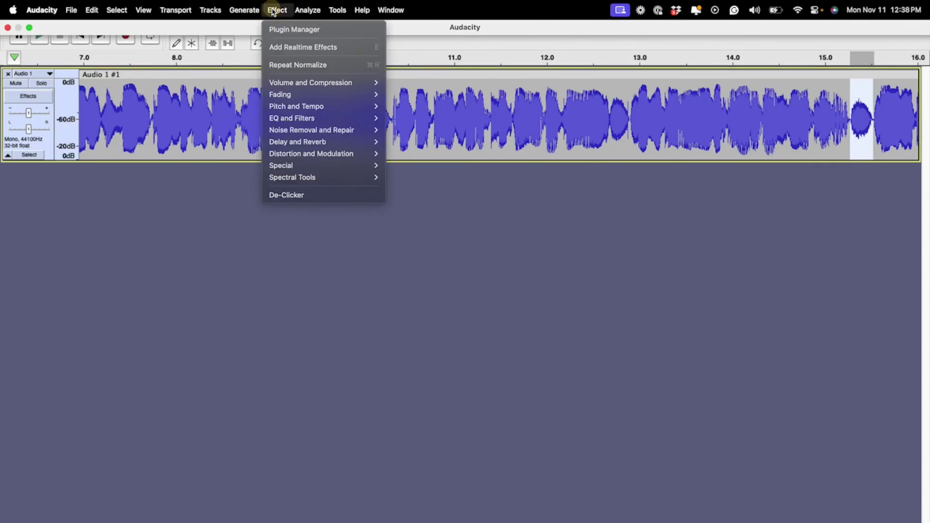
mouse_move(309, 87)
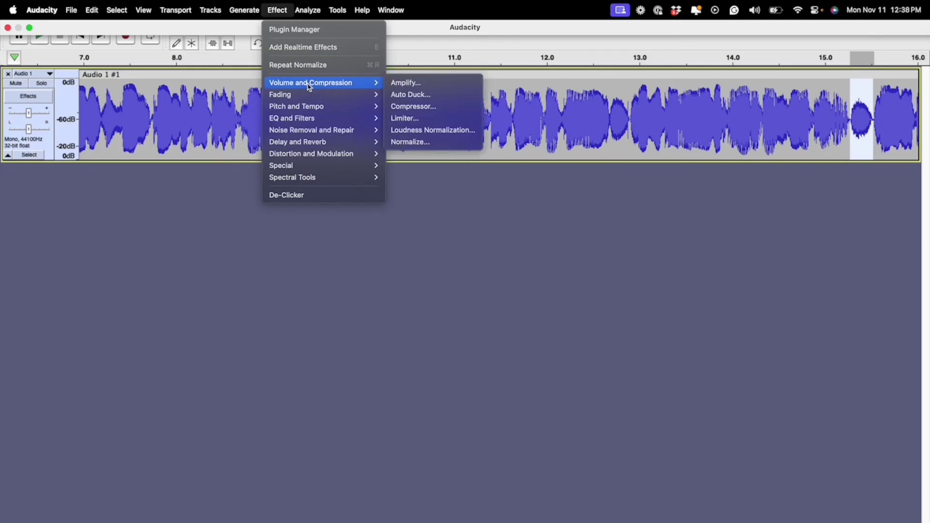
click(405, 83)
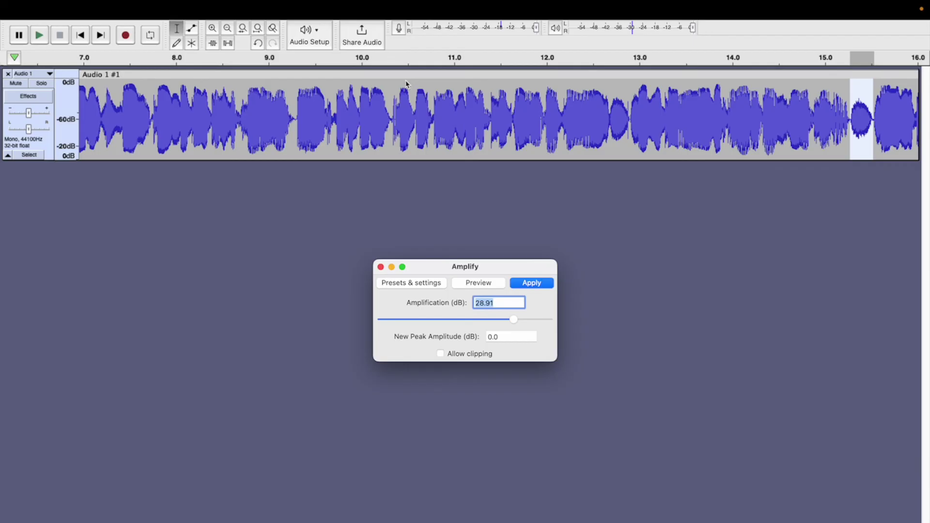
text(-40)
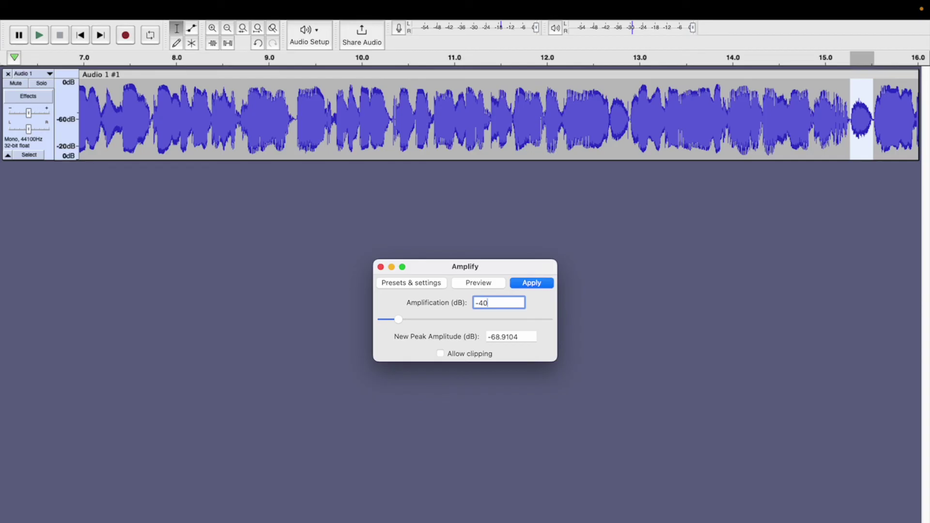
key(Return)
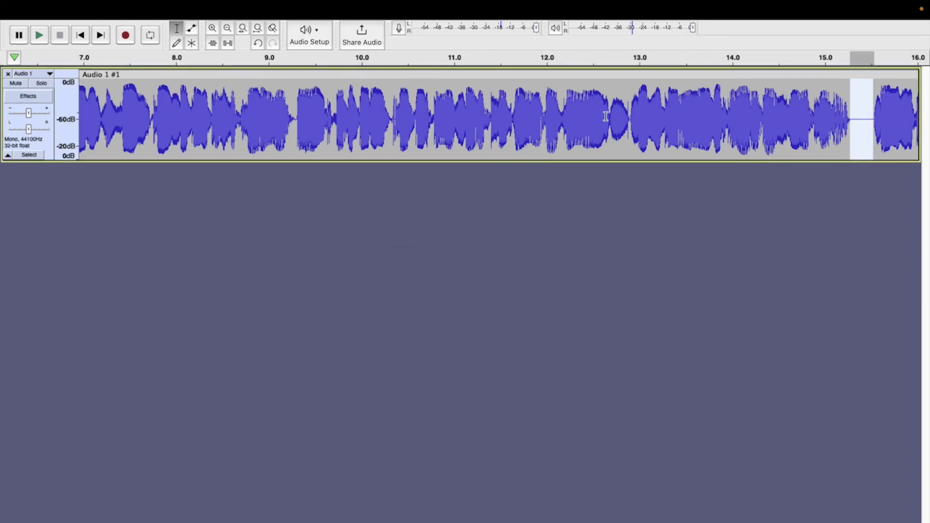
Step: Repeat the Amplify effect on the short quiet sound between about 12.7 and 12.9 seconds, and audition the speech from about 10.3 seconds
drag(609, 116, 629, 119)
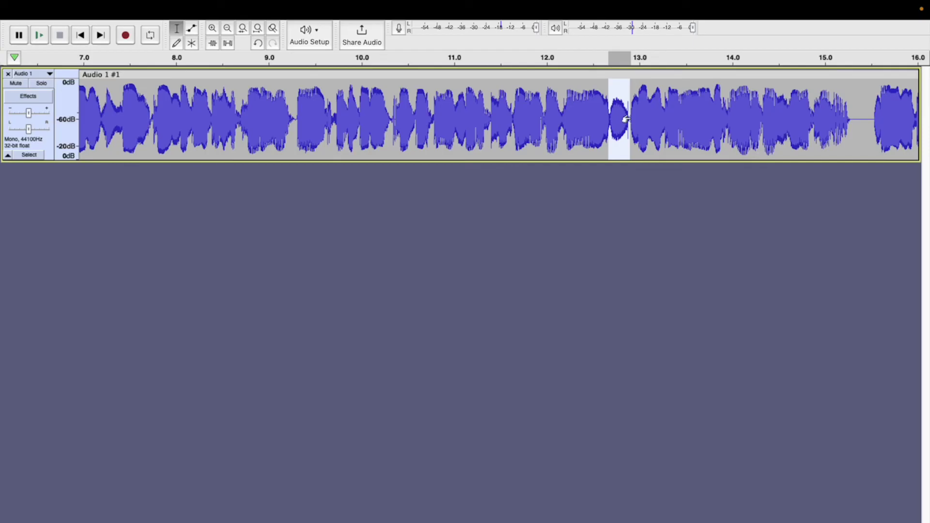
key(super+r)
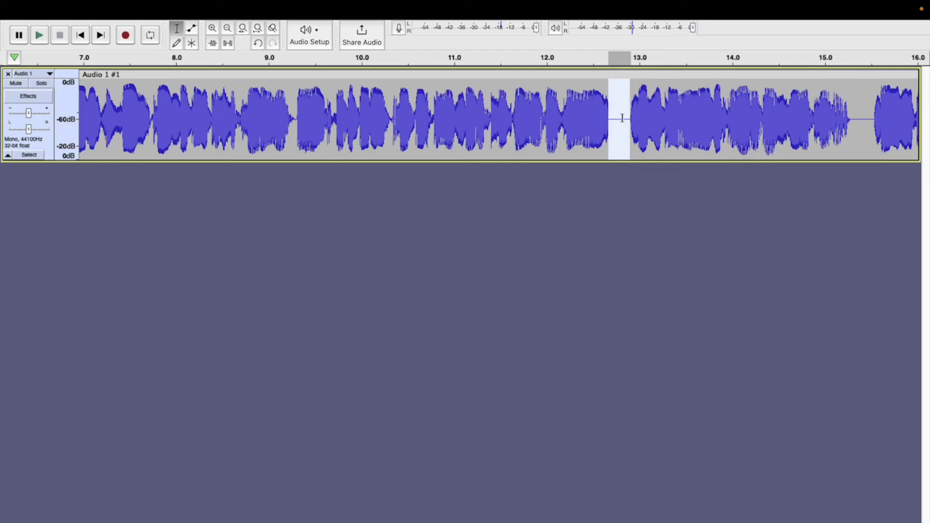
click(389, 116)
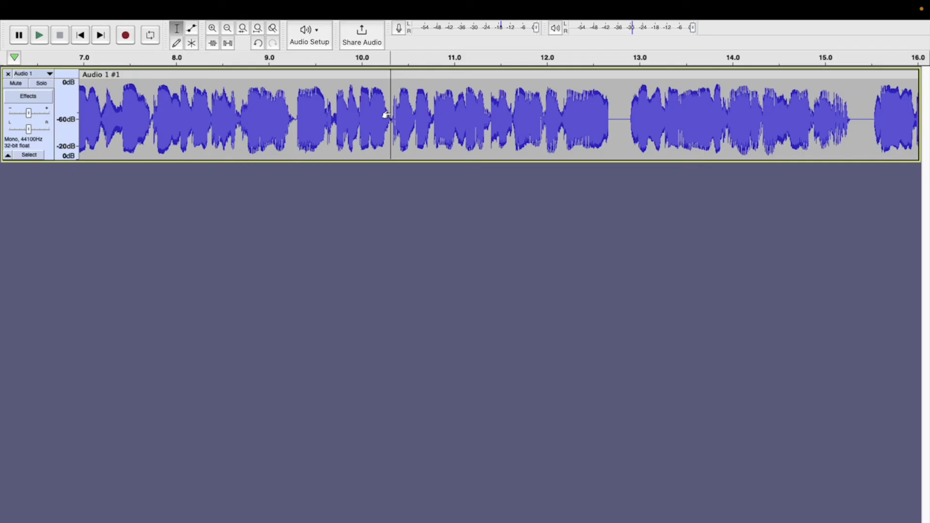
key(space)
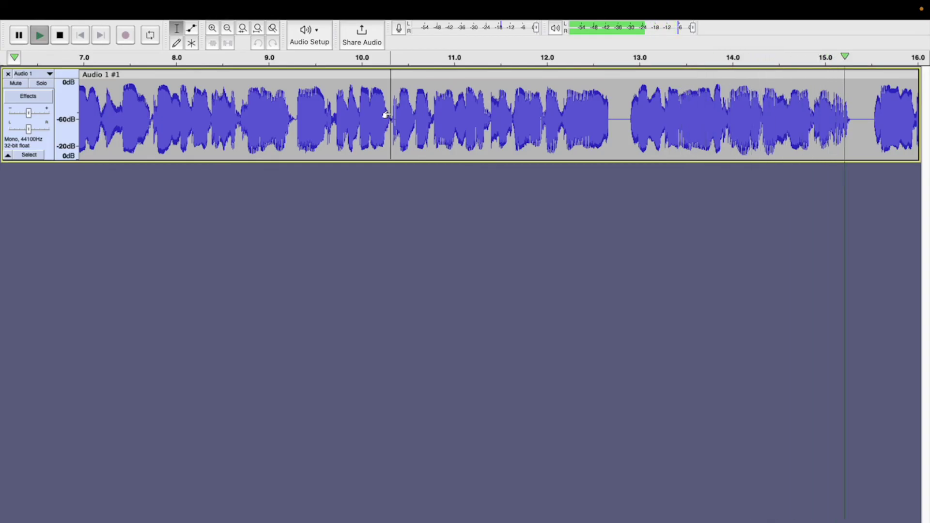
key(space)
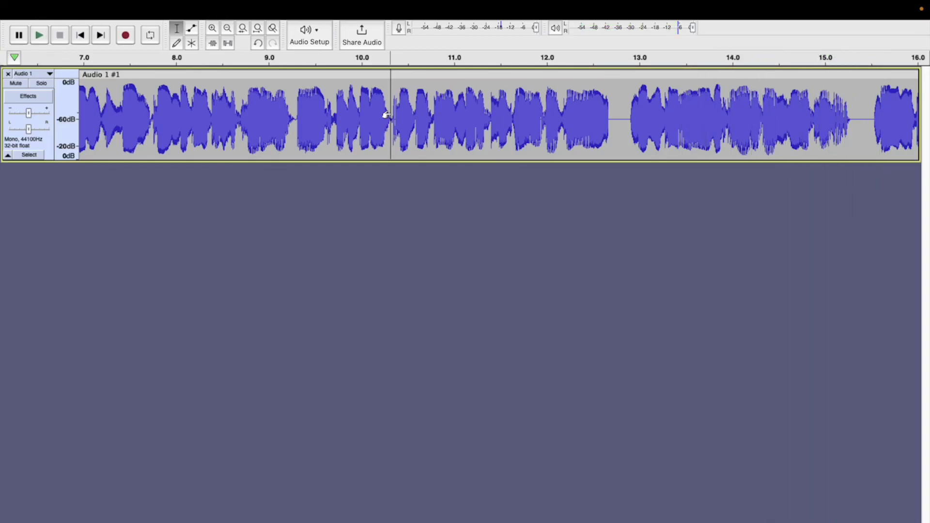